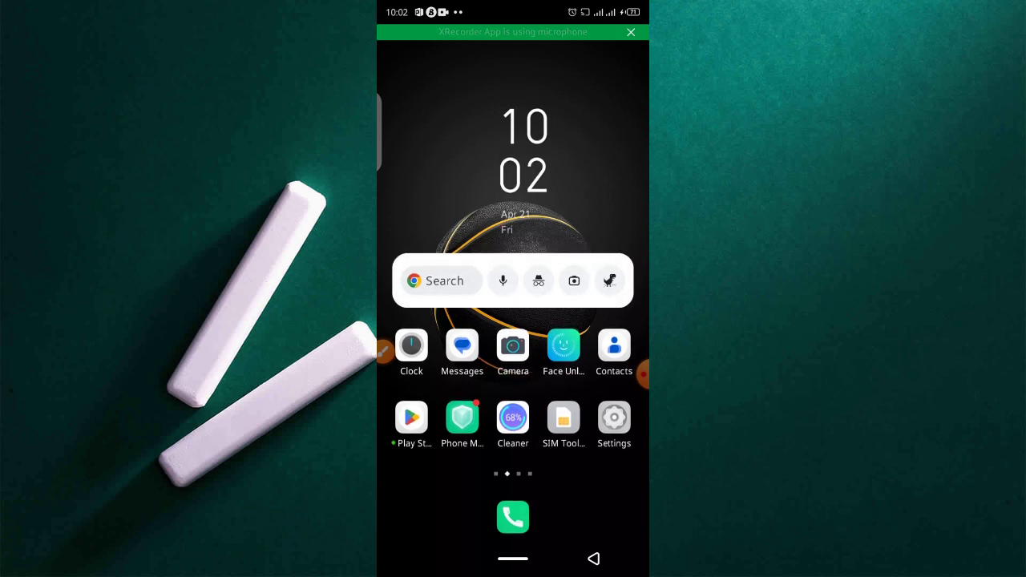
Step: Launch the Settings app from its home-screen icon
left_click(614, 417)
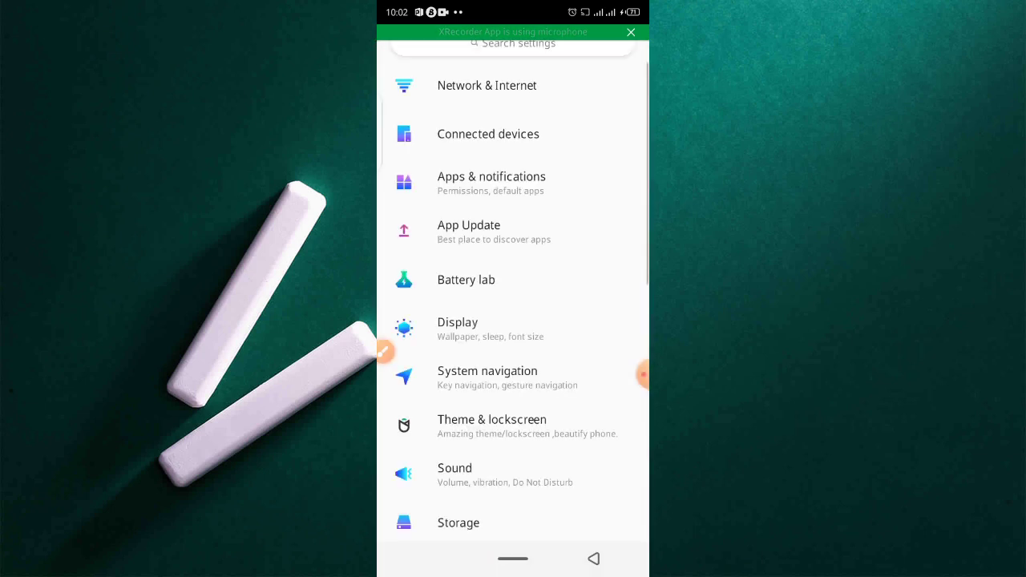
Step: Scroll up and down through the Settings category list
scroll(514, 305, "down", 1)
scroll(513, 305, "down", 2)
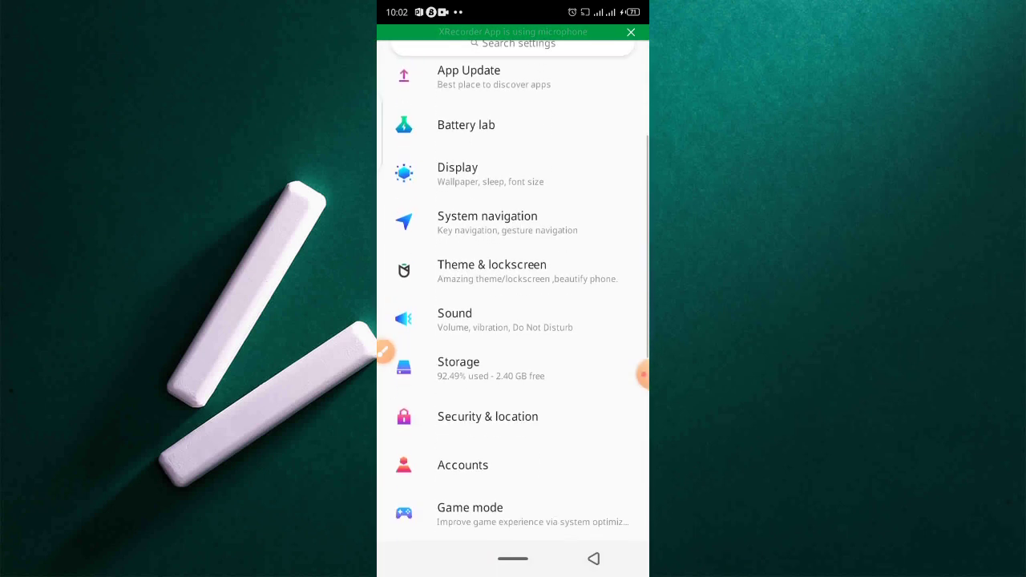
scroll(513, 305, "down", 5)
scroll(513, 305, "down", 2)
scroll(513, 305, "down", 1)
scroll(513, 305, "up", 2)
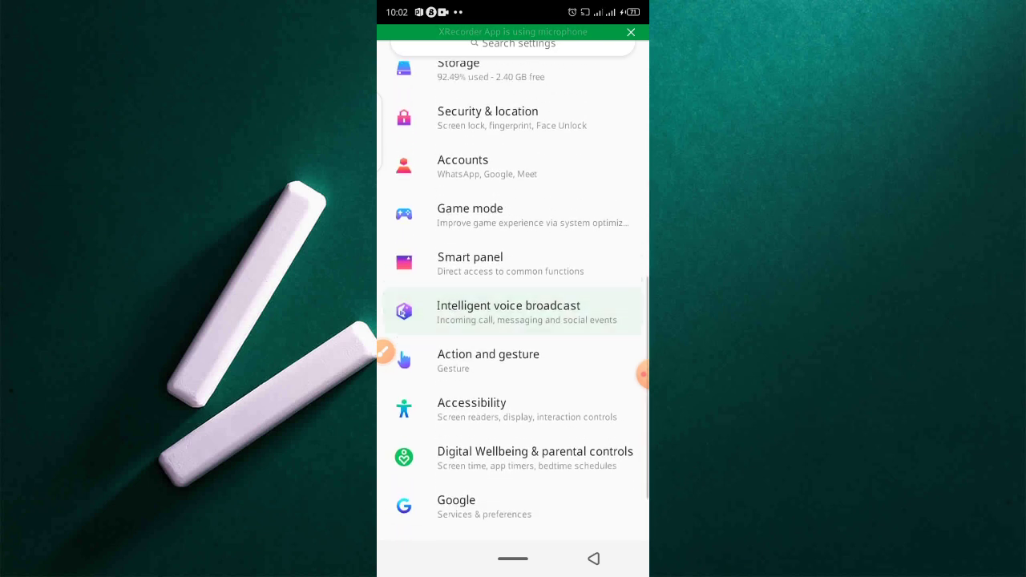
scroll(513, 305, "up", 2)
scroll(513, 305, "up", 2)
scroll(513, 305, "up", 2)
scroll(513, 304, "up", 2)
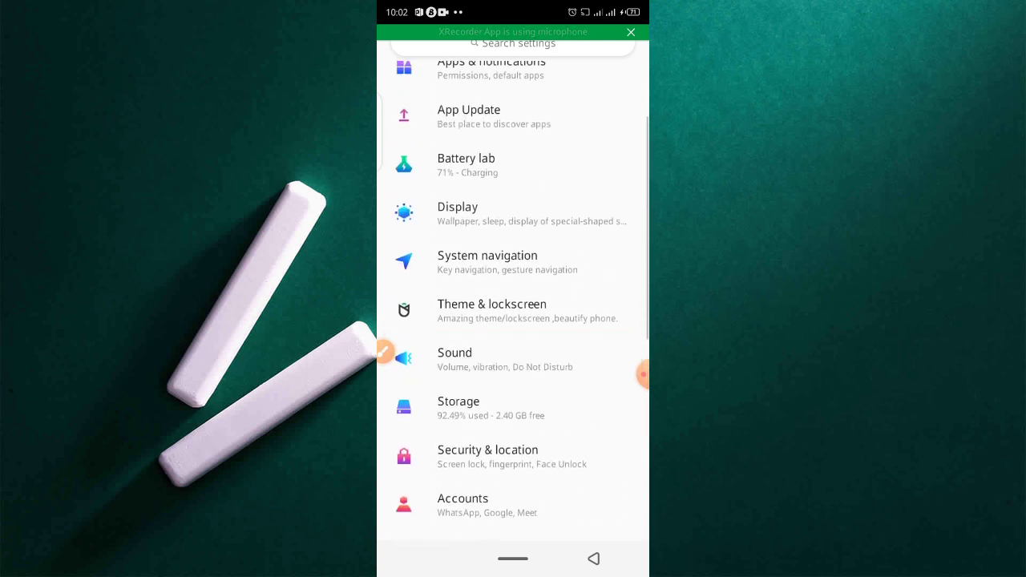
scroll(513, 305, "up", 1)
scroll(513, 305, "down", 1)
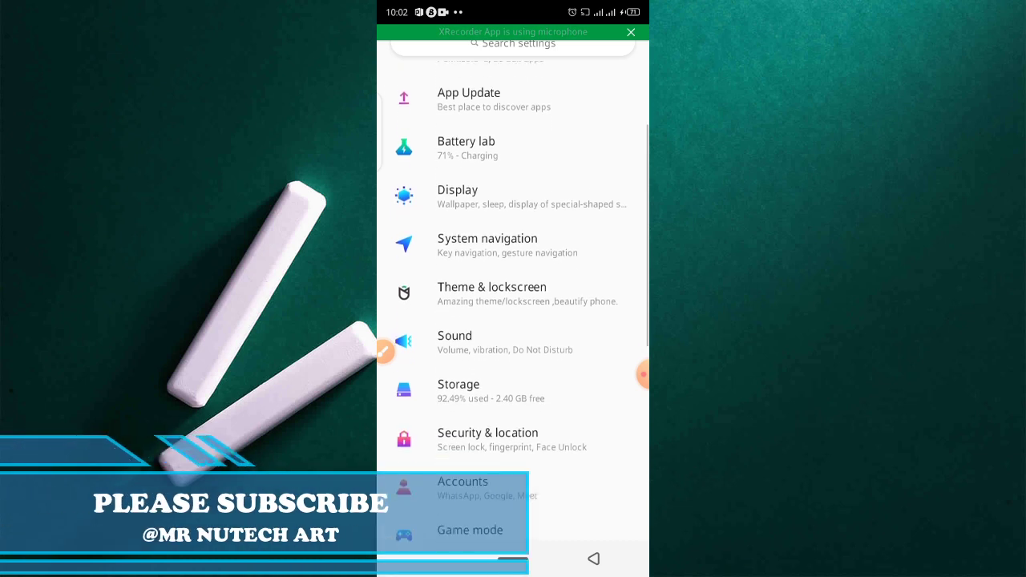
scroll(513, 305, "down", 1)
scroll(513, 304, "up", 2)
scroll(513, 305, "up", 1)
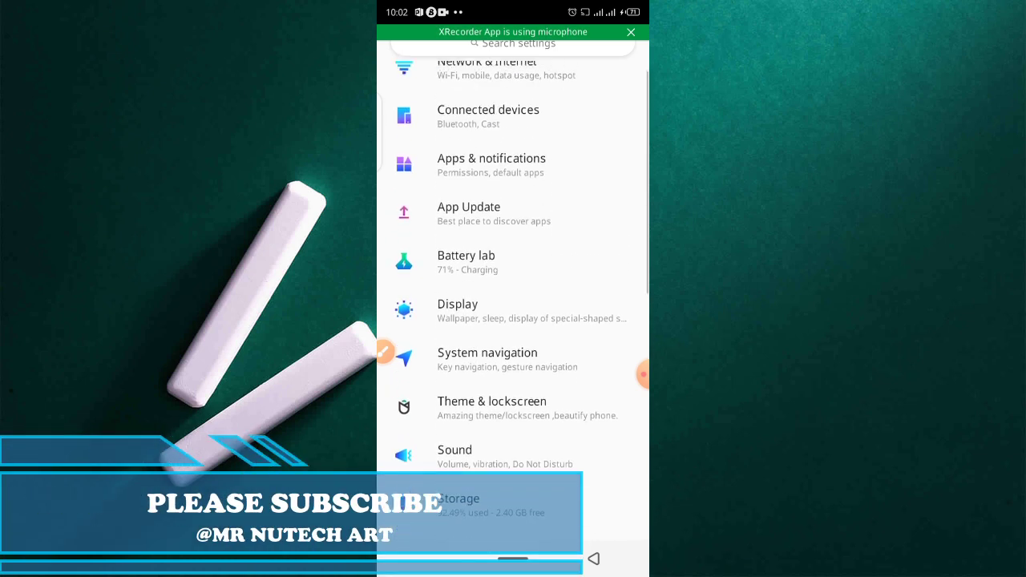
Step: Go to Apps & notifications and expand it to the full installed-apps list
left_click(388, 351)
left_click(630, 495)
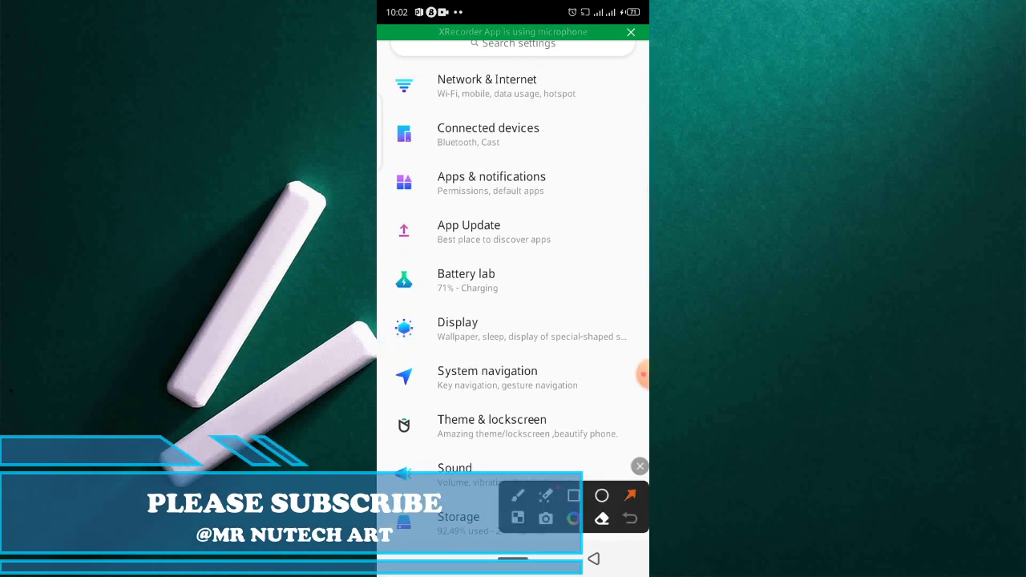
left_click_drag(538, 340, 515, 214)
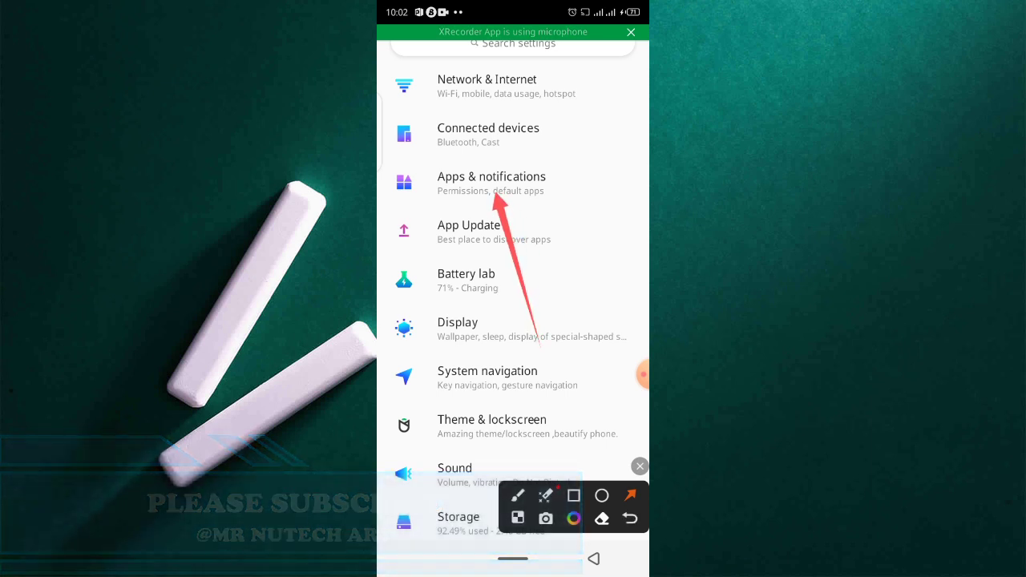
left_click(640, 466)
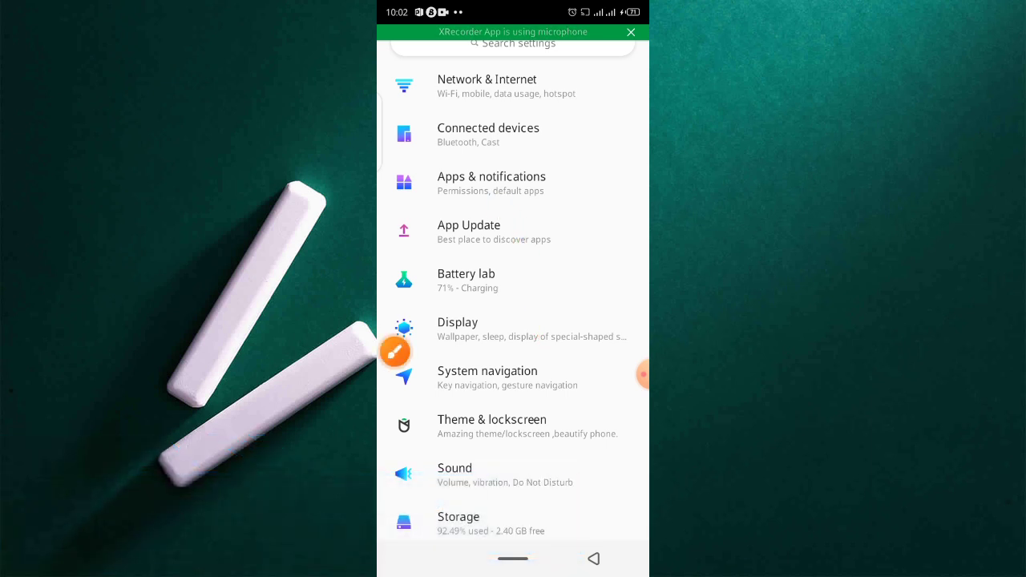
left_click(492, 183)
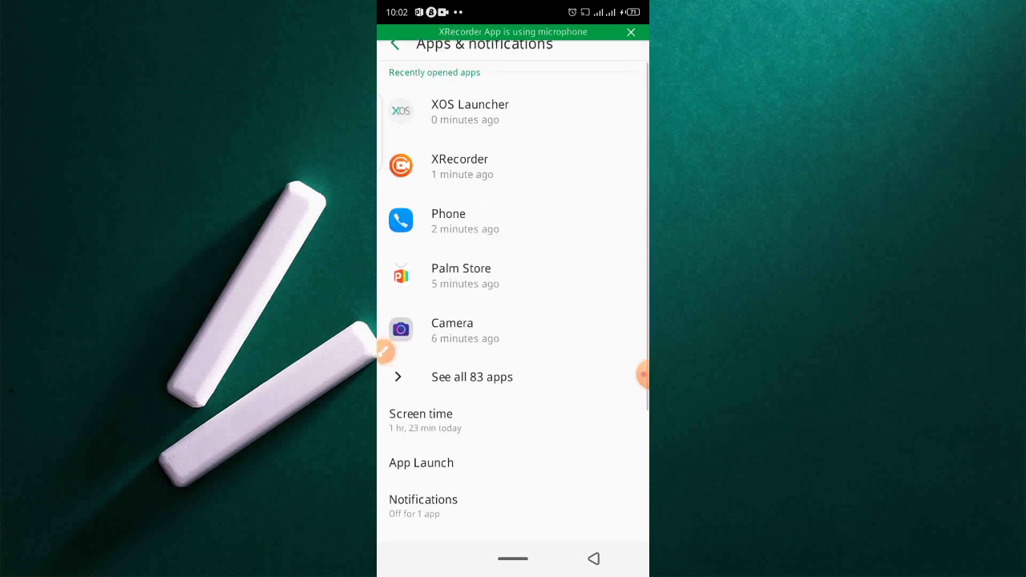
left_click_drag(513, 414, 513, 311)
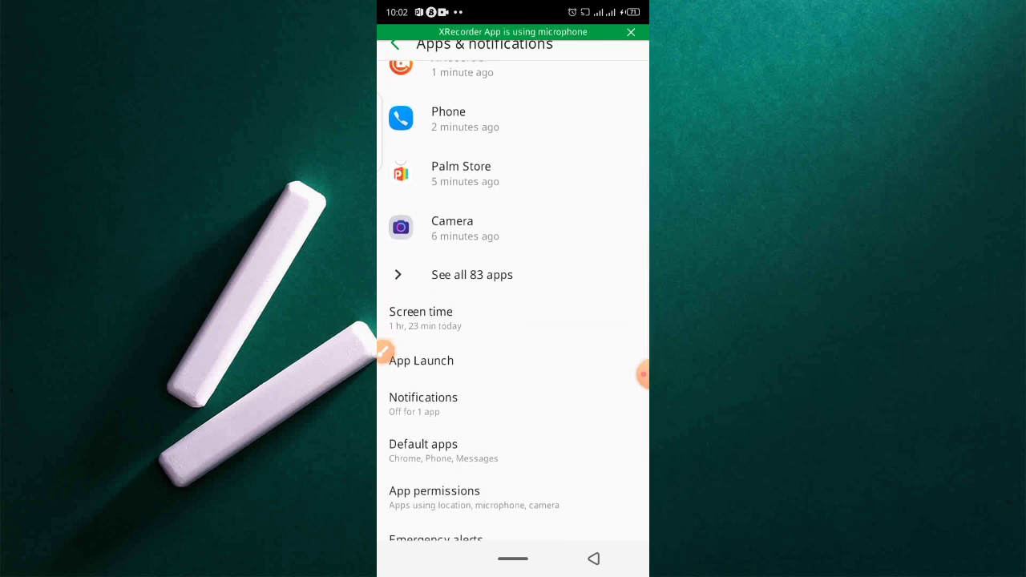
left_click(472, 274)
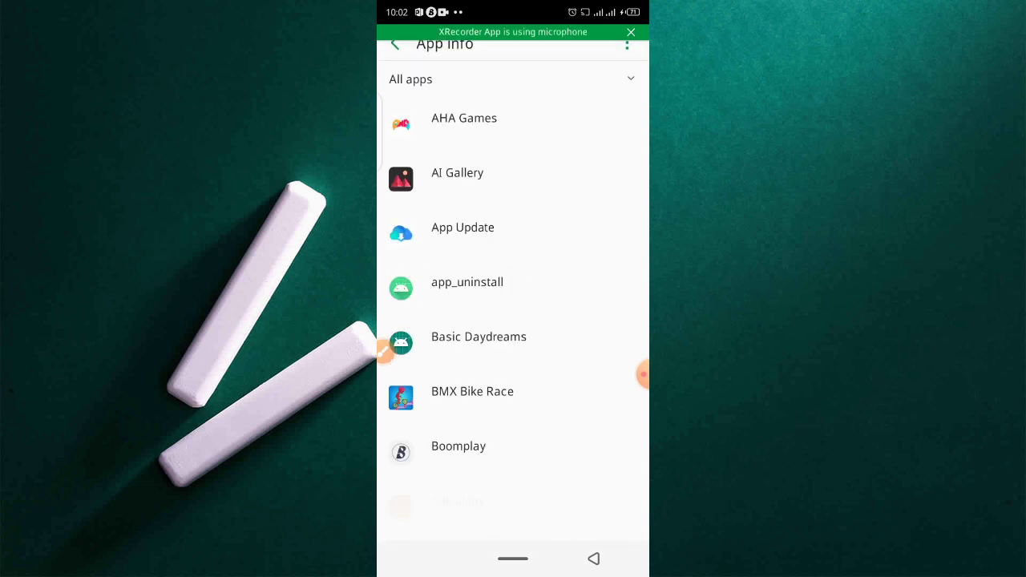
Step: Scroll the 83-app list down to SIM Toolkit and open its App info page
scroll(513, 321, "down", 3)
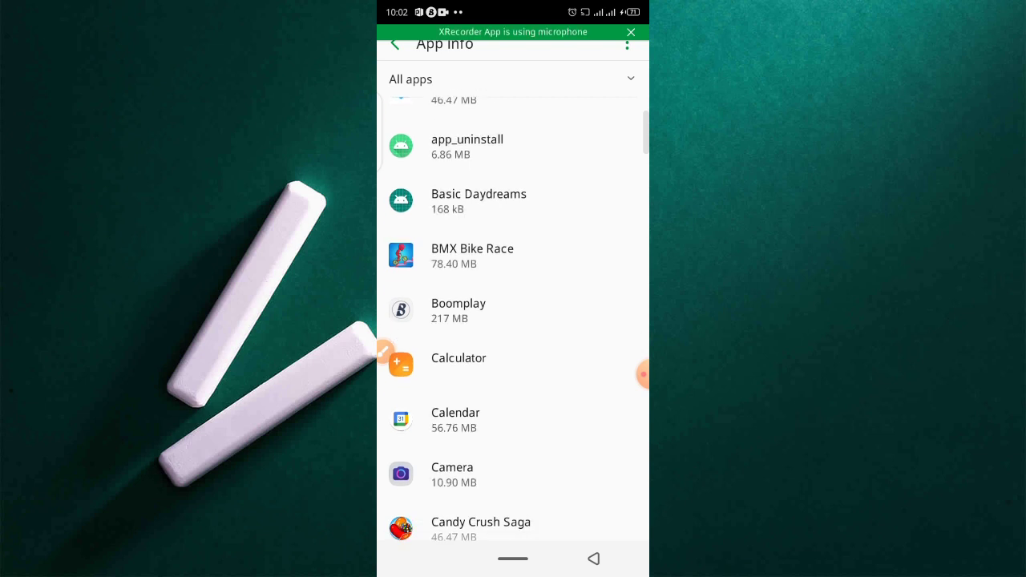
scroll(514, 321, "down", 5)
scroll(513, 321, "down", 2)
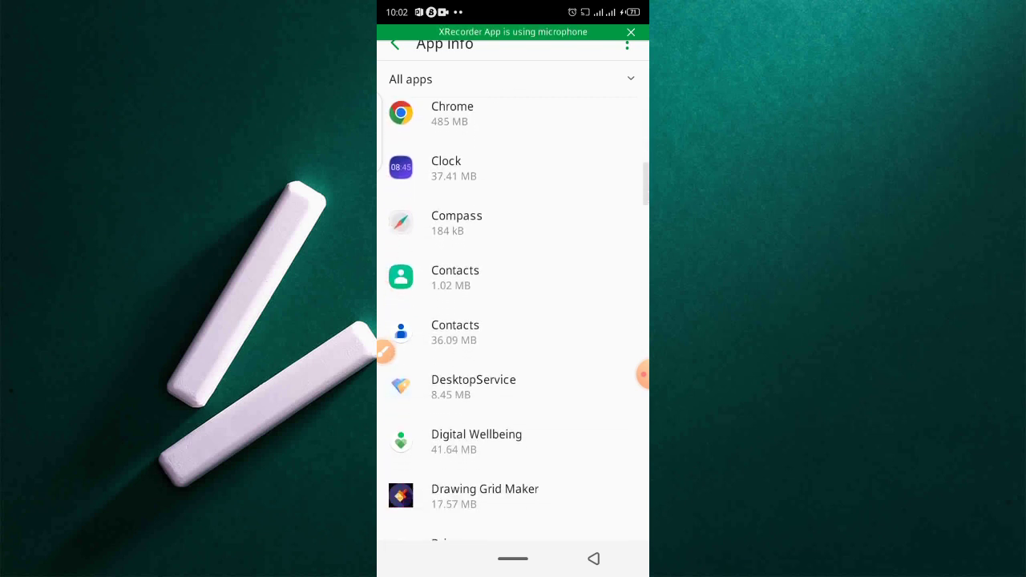
scroll(514, 321, "down", 3)
scroll(513, 320, "down", 4)
scroll(513, 321, "down", 4)
scroll(514, 321, "down", 4)
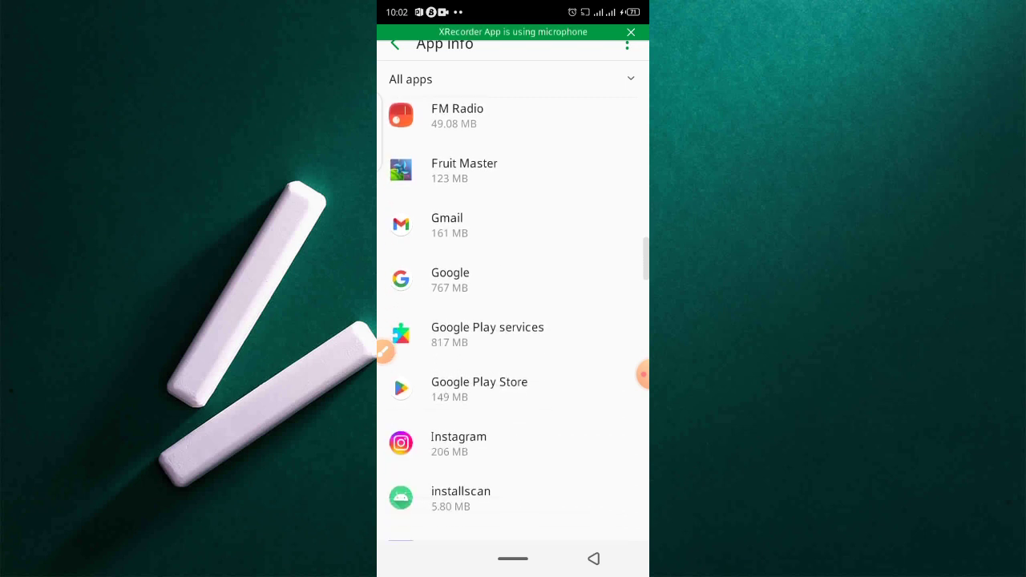
scroll(513, 321, "down", 3)
scroll(513, 321, "down", 3)
scroll(513, 321, "down", 4)
scroll(514, 321, "down", 4)
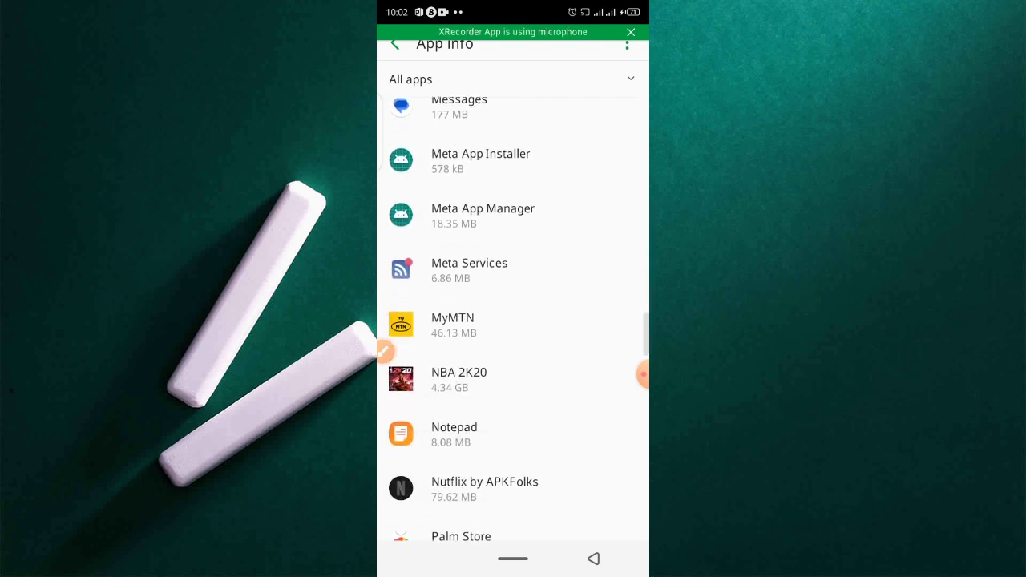
scroll(513, 321, "down", 1)
scroll(513, 320, "down", 5)
scroll(513, 321, "down", 4)
scroll(513, 321, "down", 5)
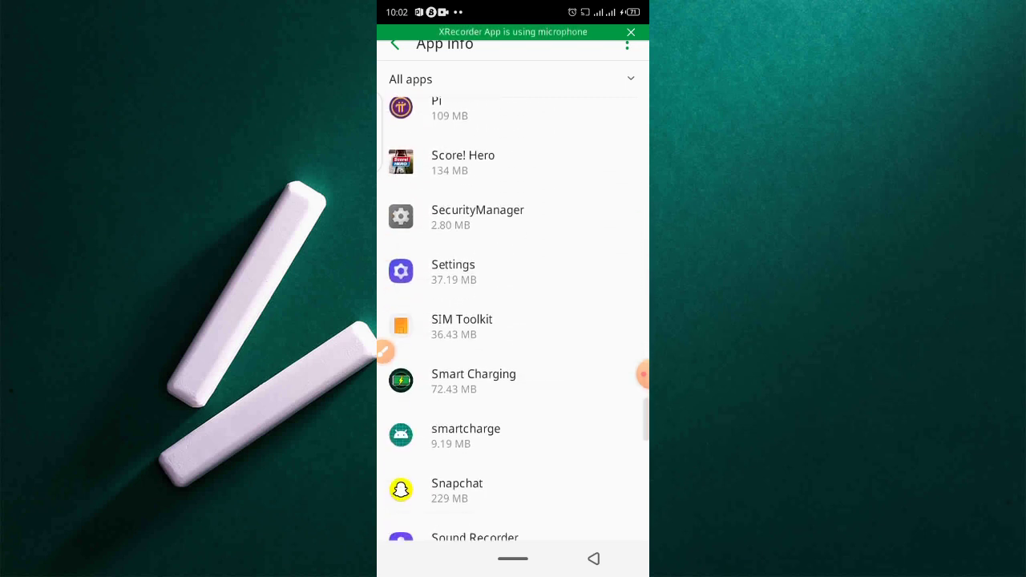
scroll(513, 321, "down", 3)
scroll(513, 321, "down", 1)
scroll(513, 320, "down", 1)
scroll(513, 321, "up", 2)
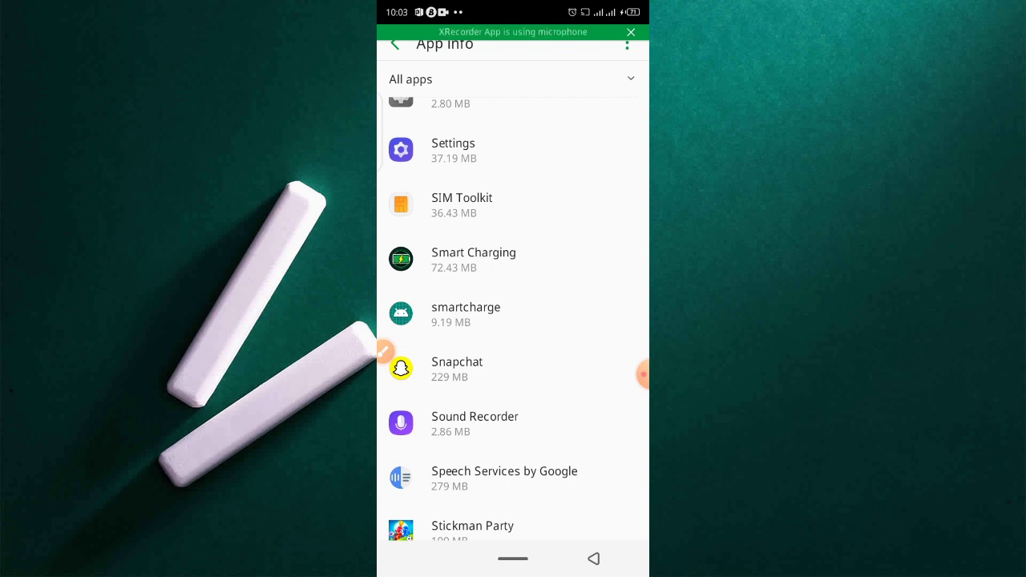
left_click(481, 205)
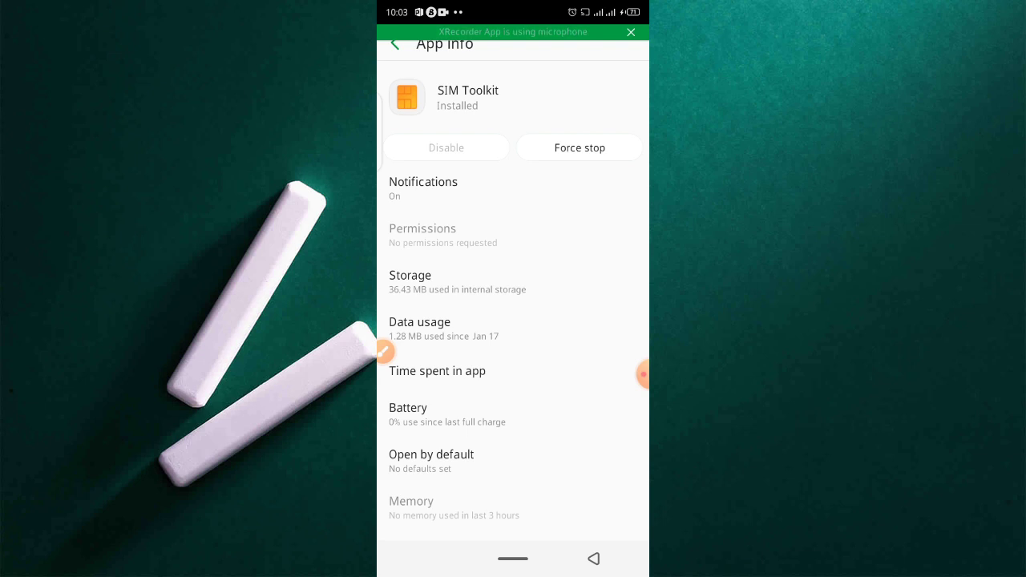
Step: Open SIM Toolkit's Storage page showing app size, data, cache and 36.43 MB total
scroll(513, 321, "down", 1)
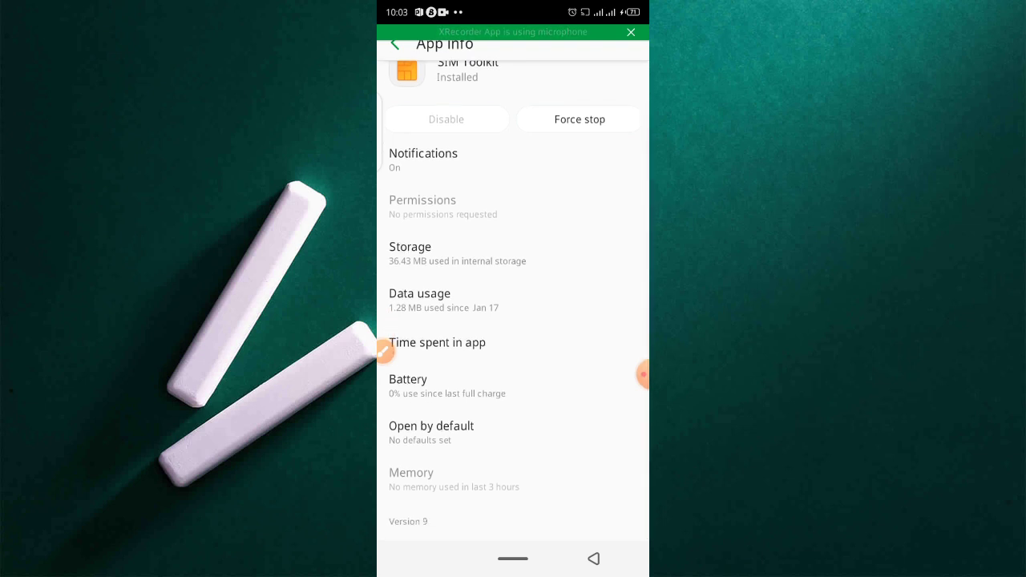
left_click(385, 350)
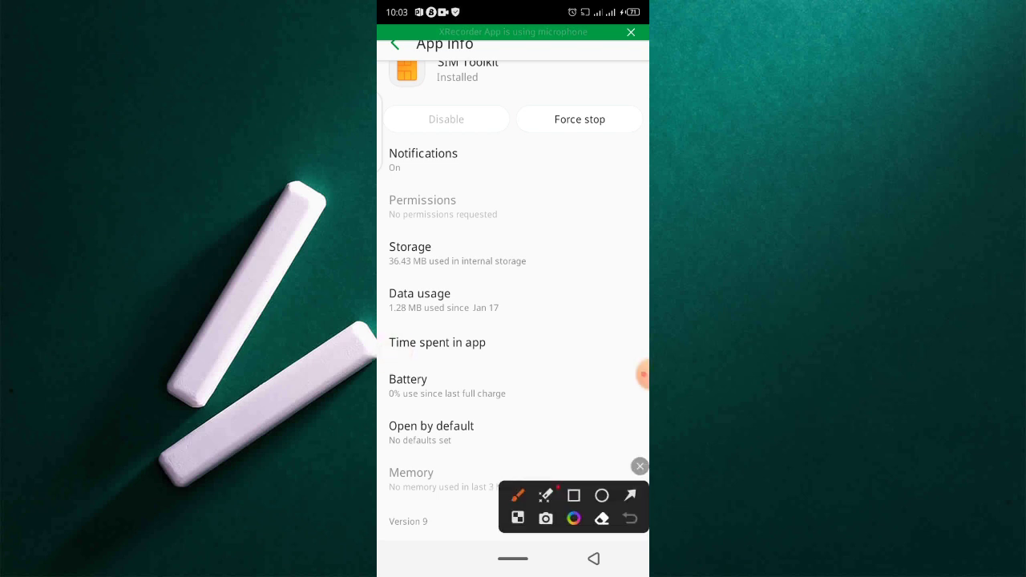
left_click(631, 495)
left_click_drag(584, 385, 495, 265)
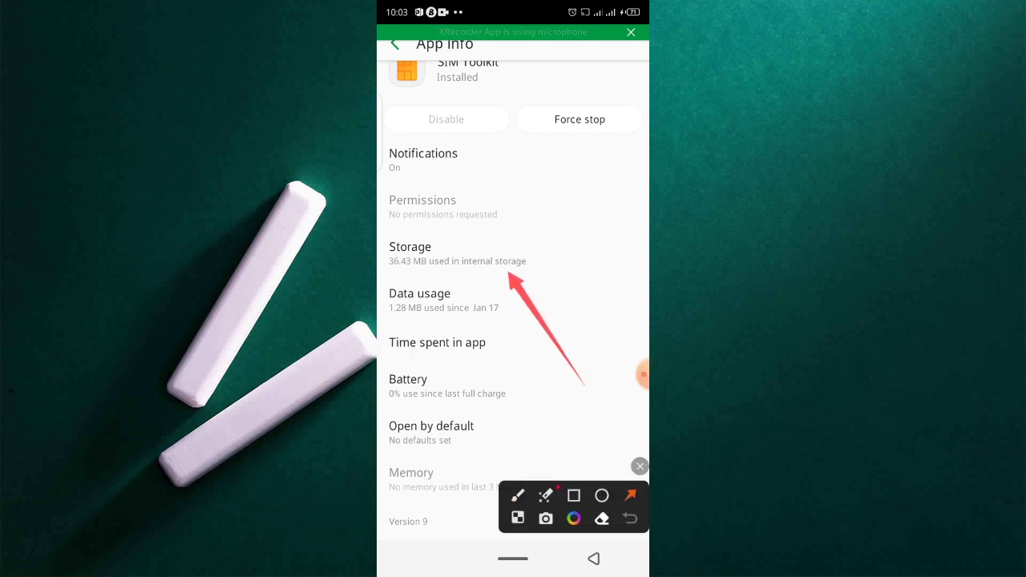
left_click(640, 465)
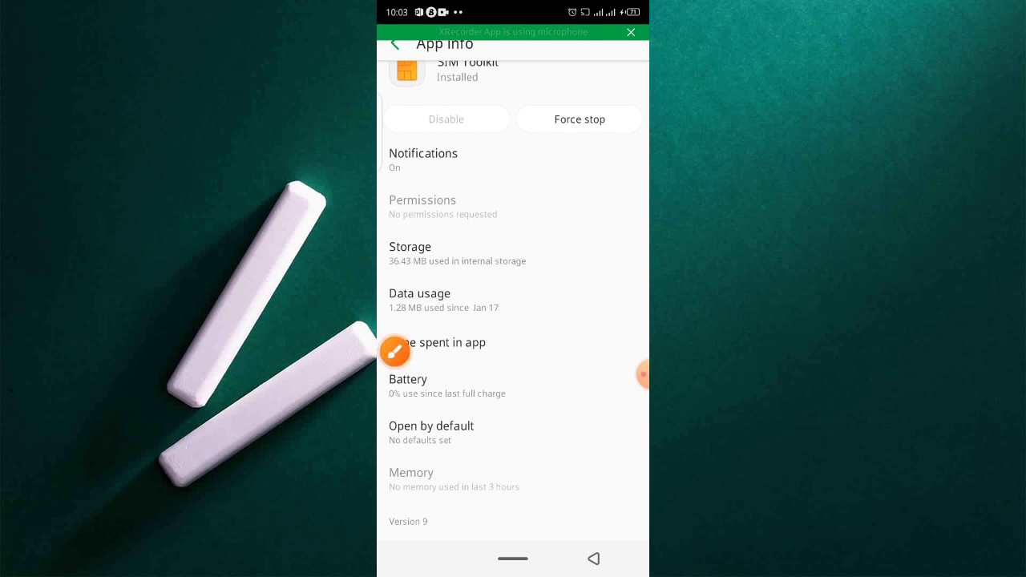
left_click(449, 252)
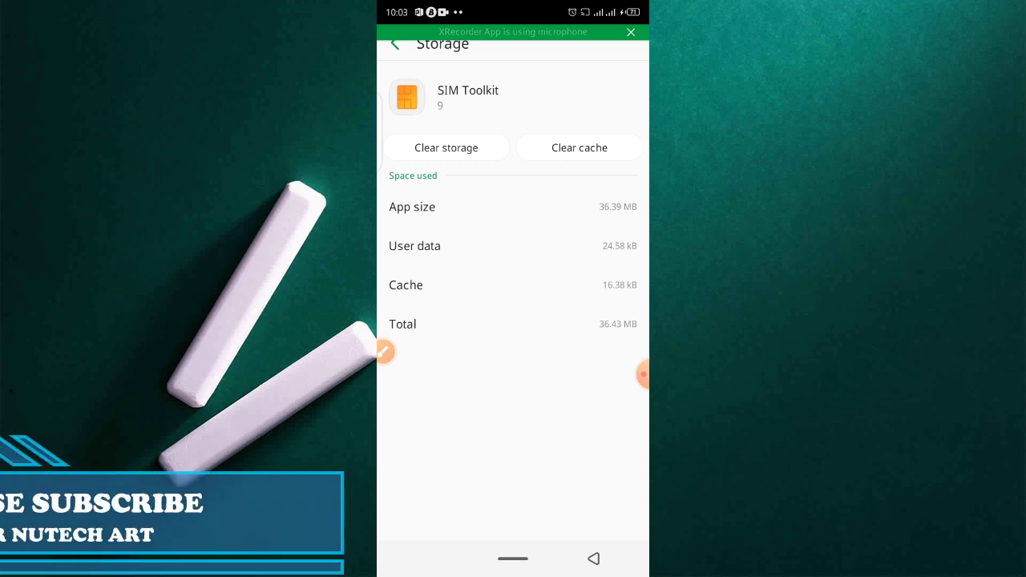
Step: Clear SIM Toolkit's 16.38 kB cache down to 0 B, then go back
left_click(579, 148)
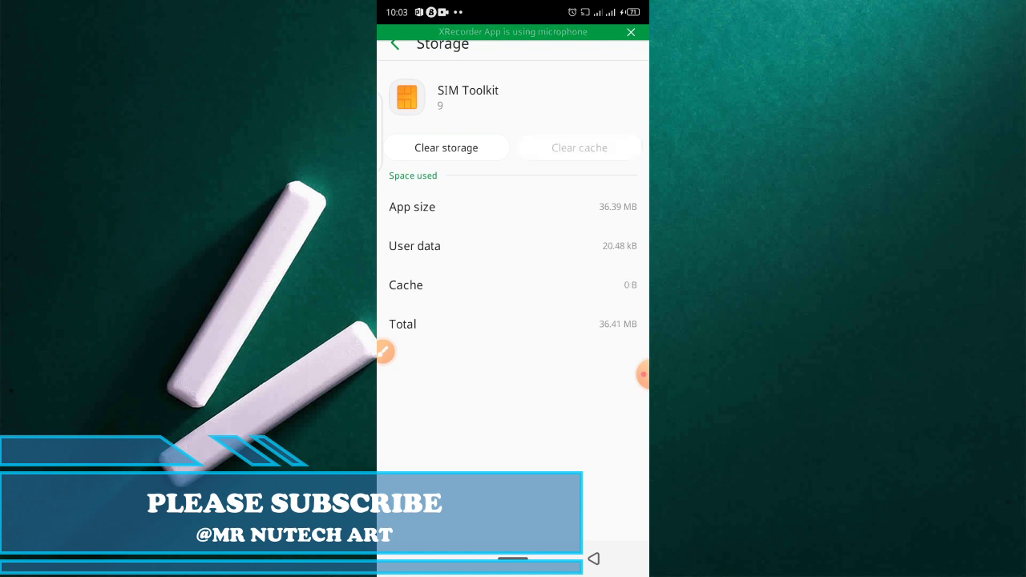
left_click(392, 351)
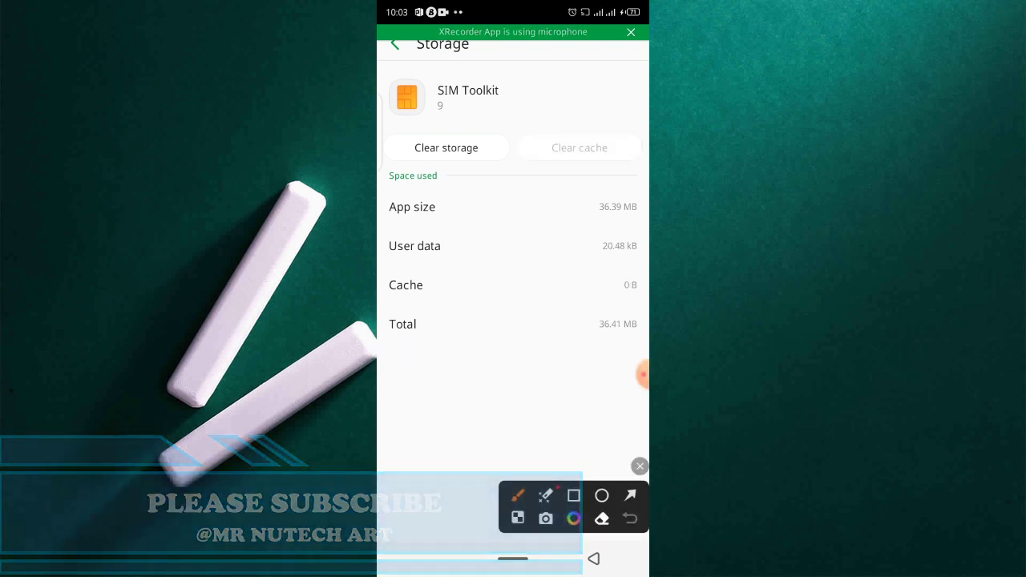
left_click_drag(643, 374, 631, 239)
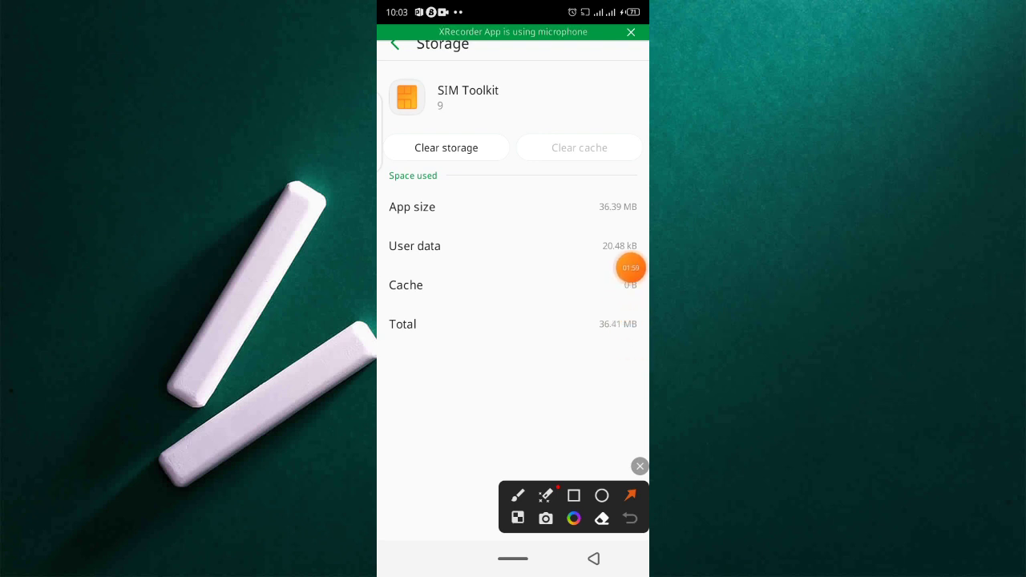
left_click_drag(612, 421, 608, 296)
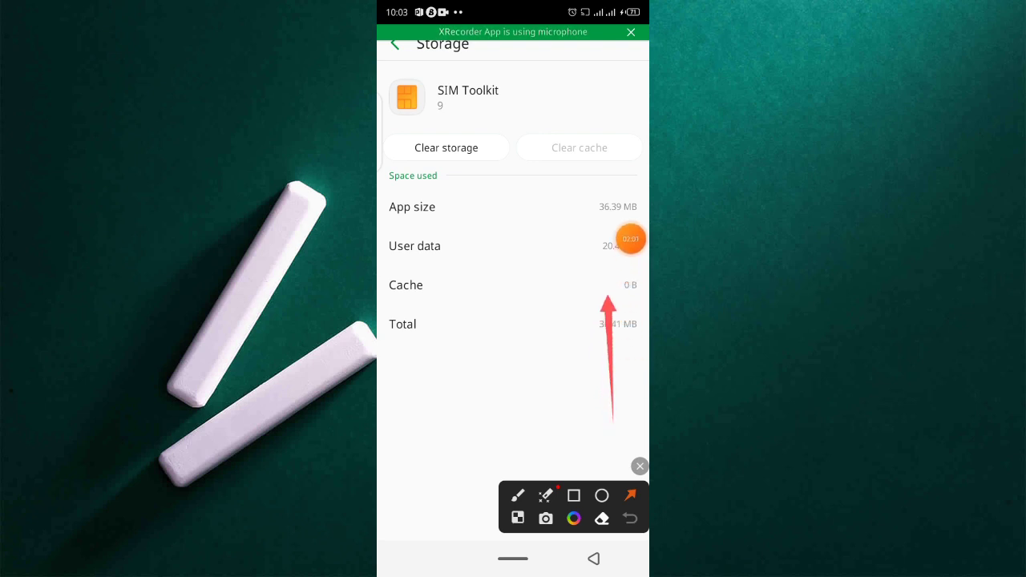
left_click(639, 466)
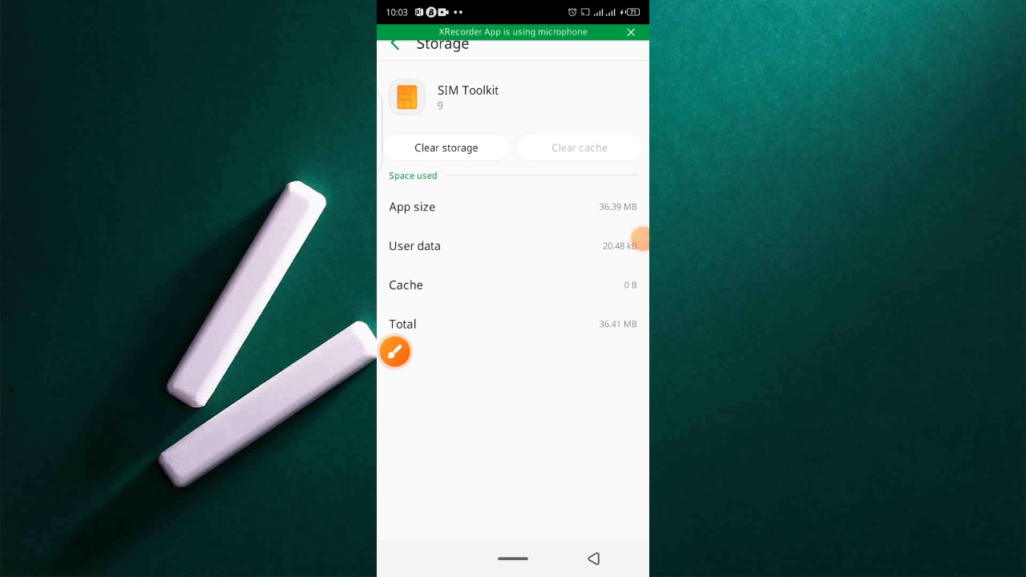
left_click(593, 559)
Step: Return home through the recent-apps view, reopen Settings and enter Network & Internet
left_click(594, 559)
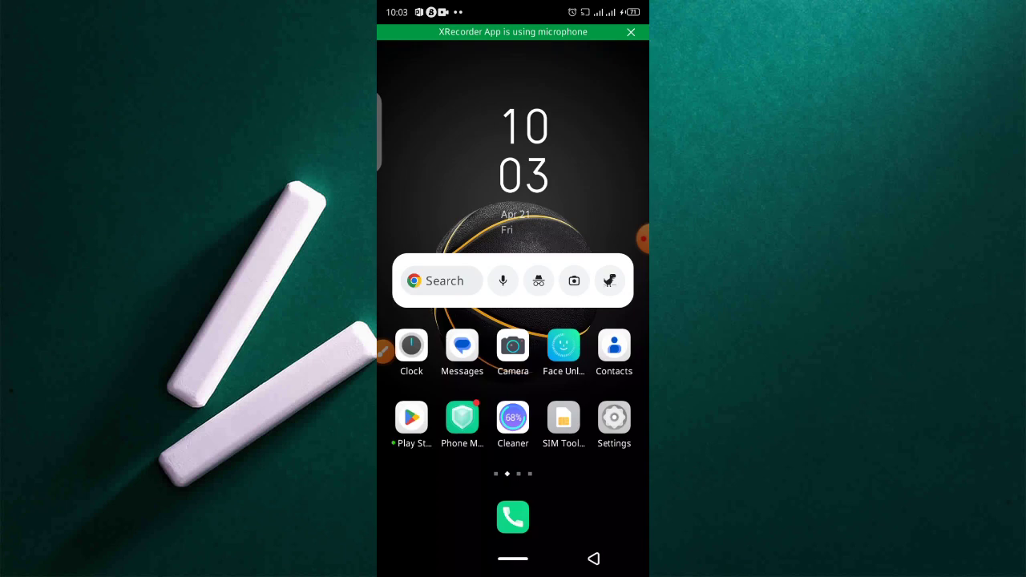
left_click_drag(513, 559, 513, 361)
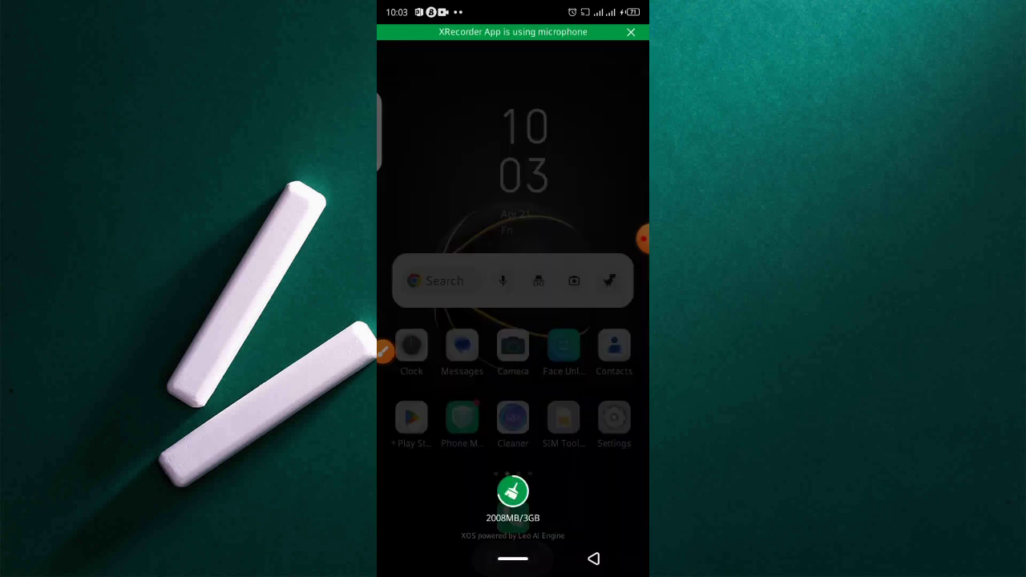
left_click_drag(449, 280, 609, 281)
left_click(513, 559)
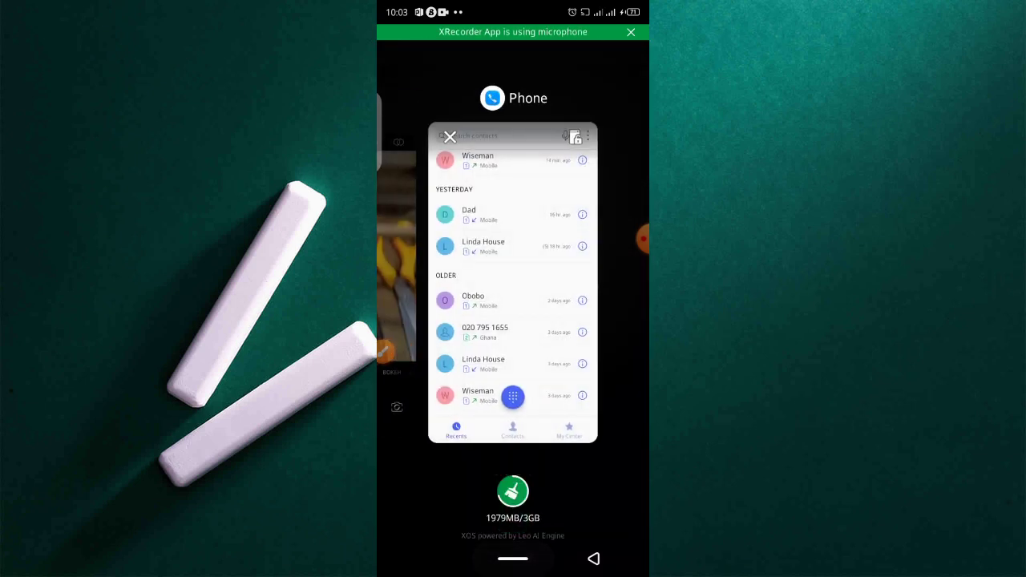
left_click(513, 558)
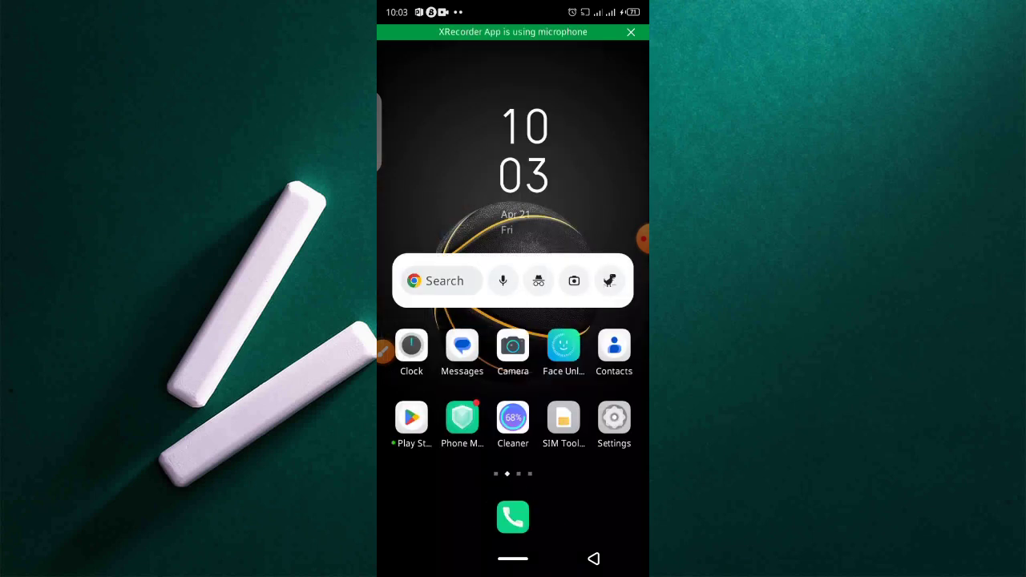
left_click(614, 417)
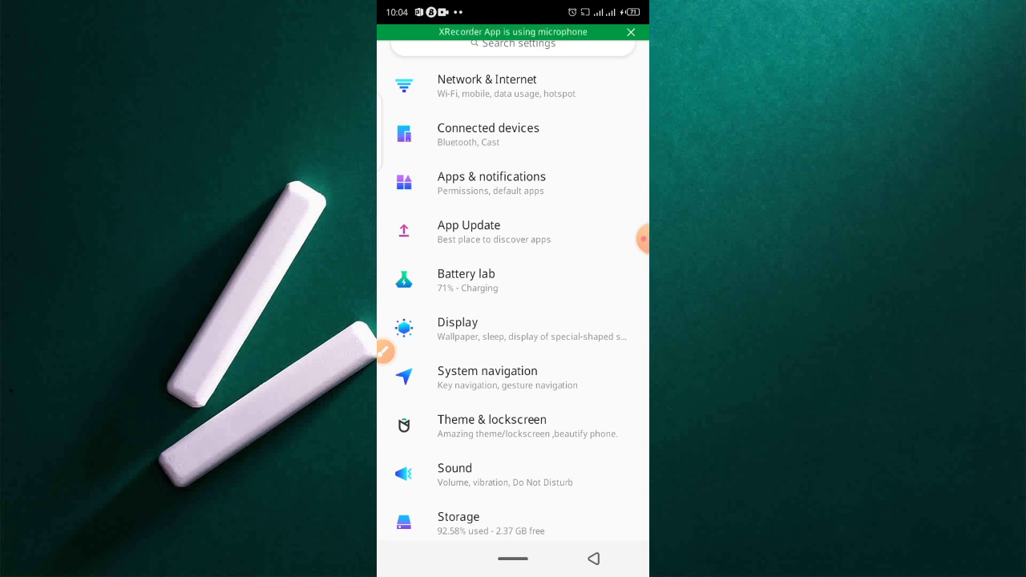
left_click(486, 85)
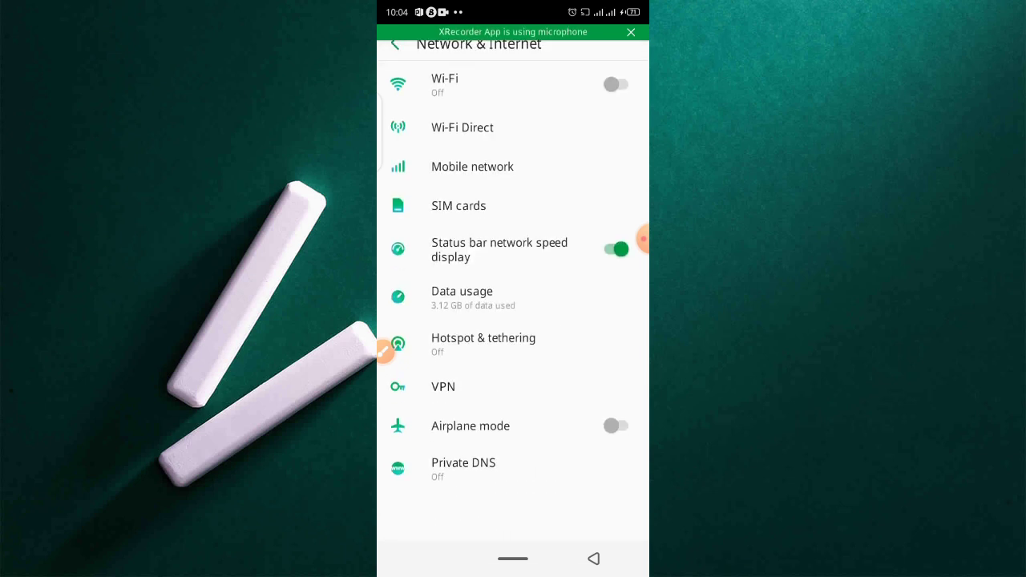
Step: Open MTN GH's Mobile network settings and switch off automatic network selection
left_click(472, 166)
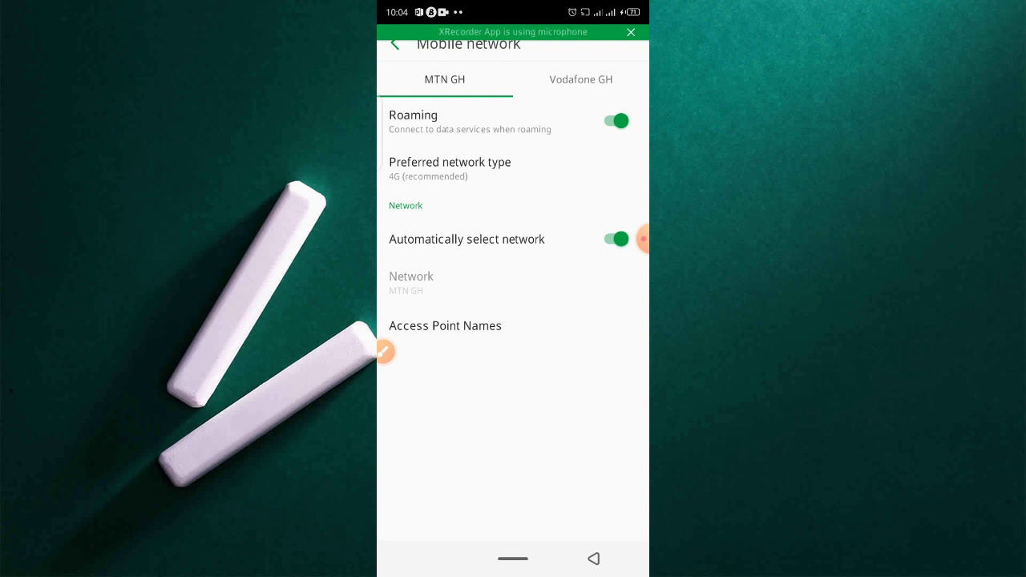
left_click(385, 351)
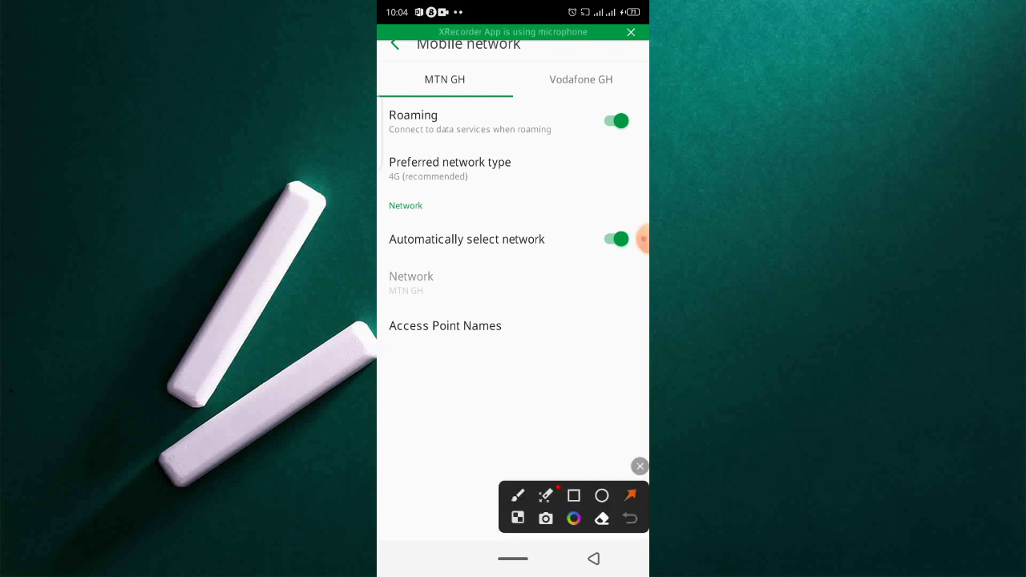
left_click_drag(582, 402, 502, 234)
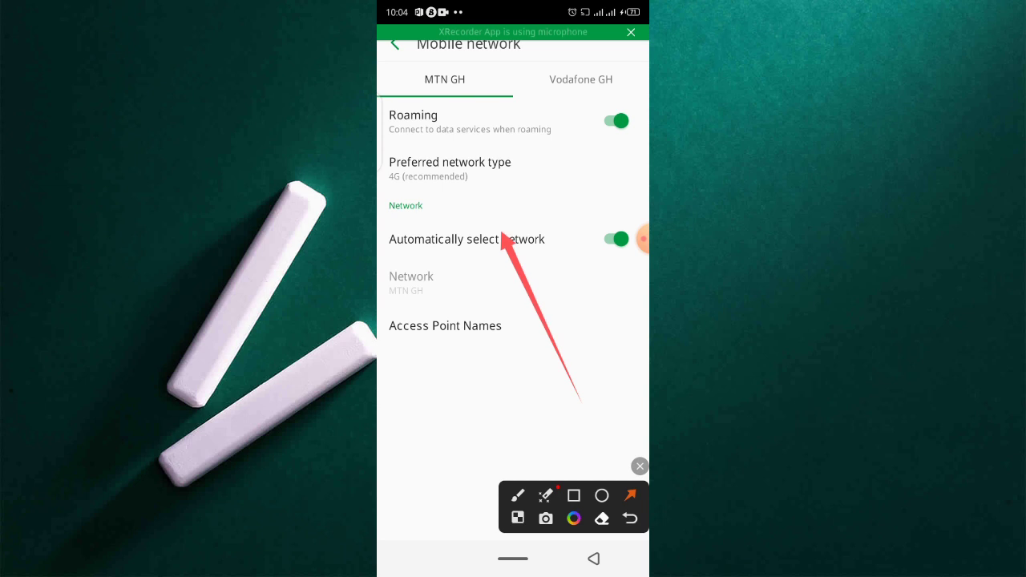
left_click(640, 466)
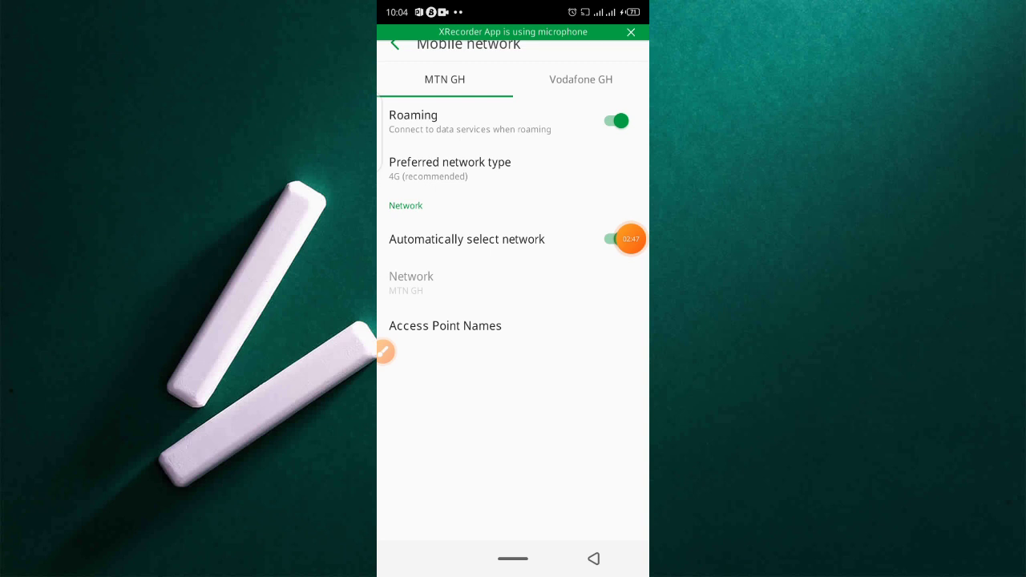
left_click(616, 239)
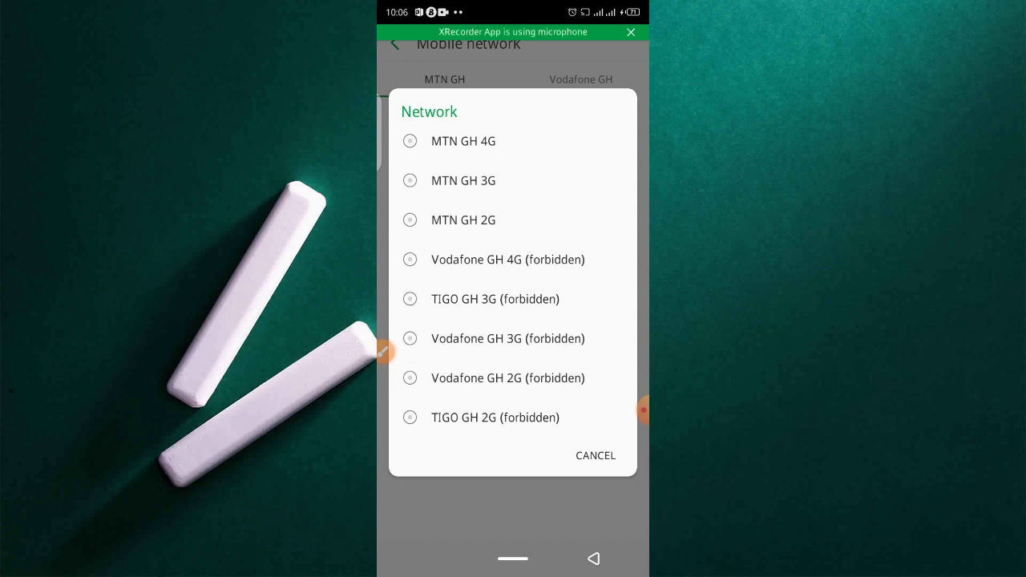
Step: Register manually on MTN GH 4G and return to the home screen
left_click(463, 141)
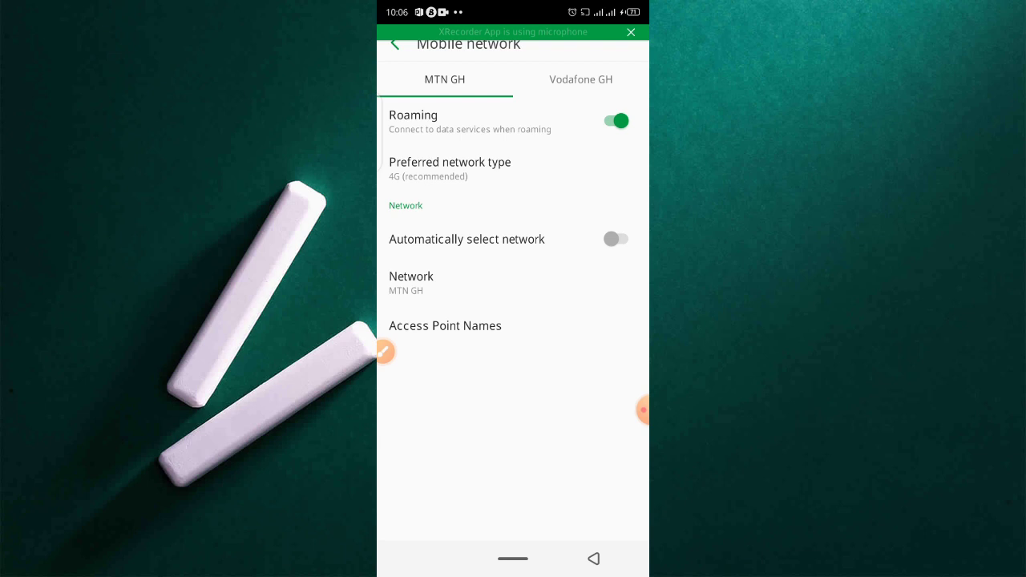
left_click(513, 559)
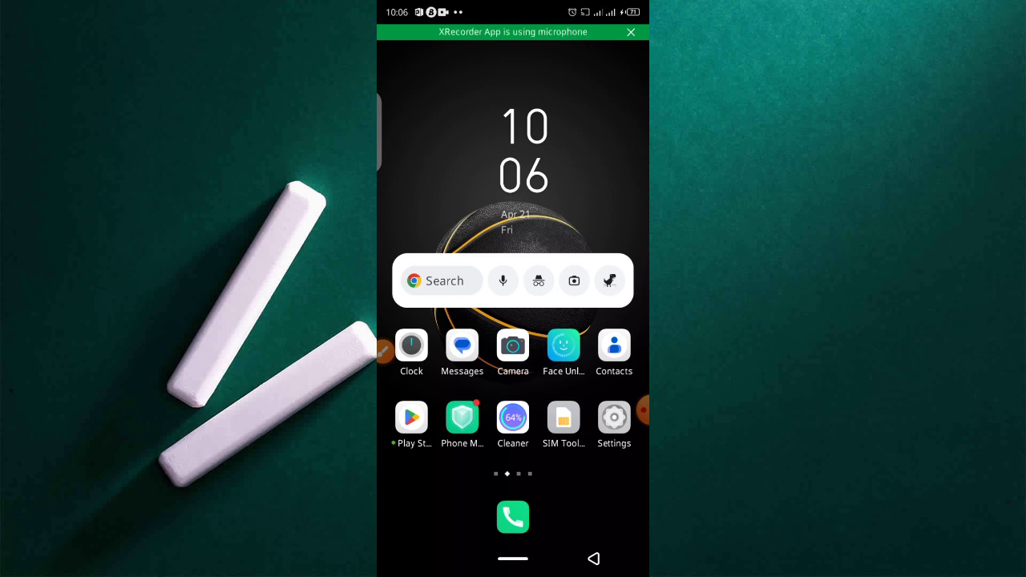
Step: Hold the power key to show the Power off / Reboot menu
key("XF86PowerOff")
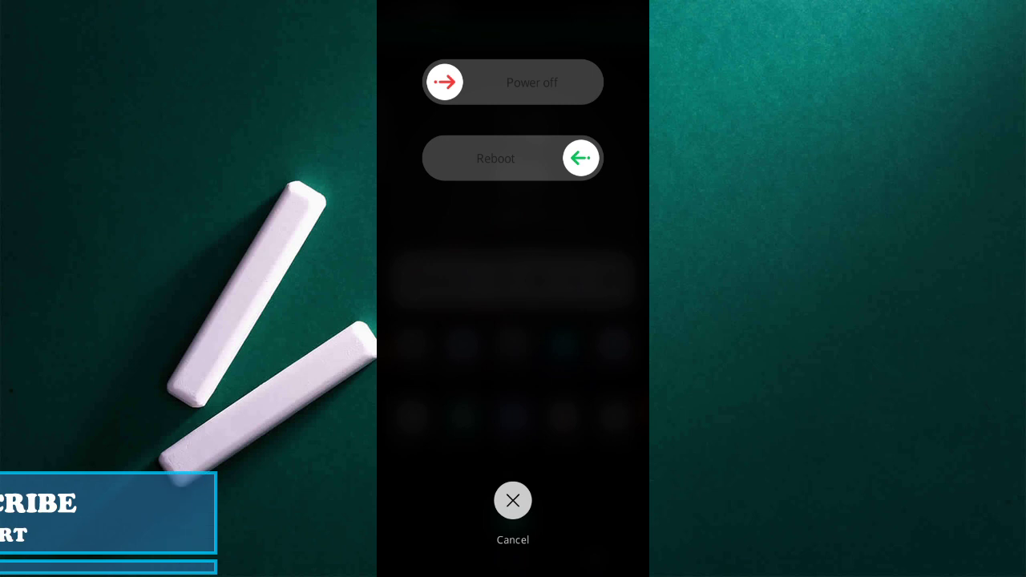